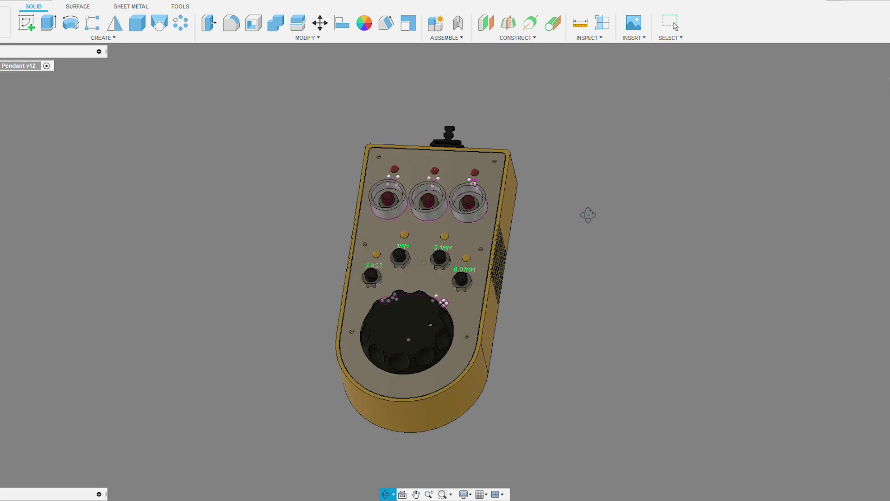
Hide the pendant's back cover plate to expose the circuit board, switches and controller inside.
middle_click_drag(592, 233, 509, 186, "shift")
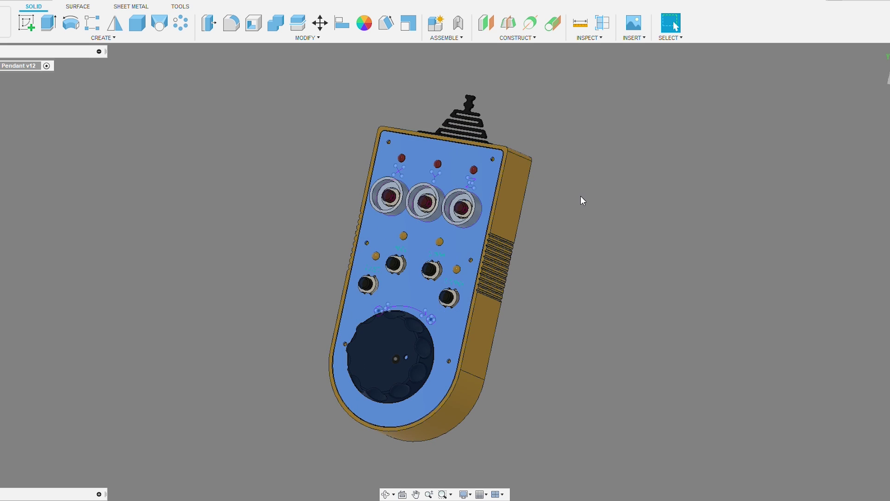
middle_click_drag(582, 199, 460, 175, "shift")
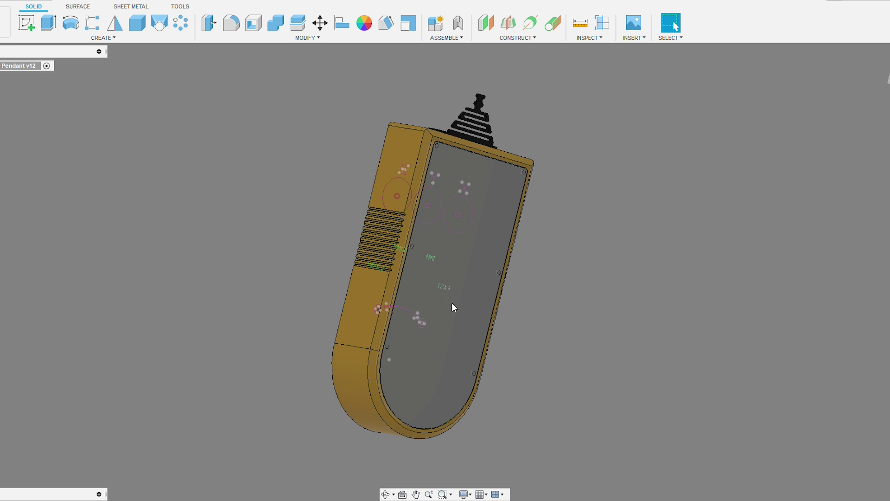
middle_click_drag(550, 333, 387, 231, "shift")
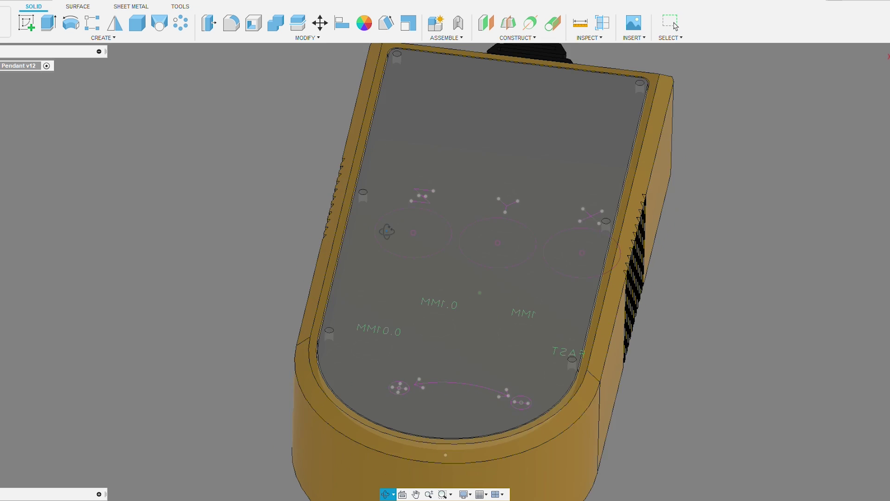
scroll(387, 231, "down", 3)
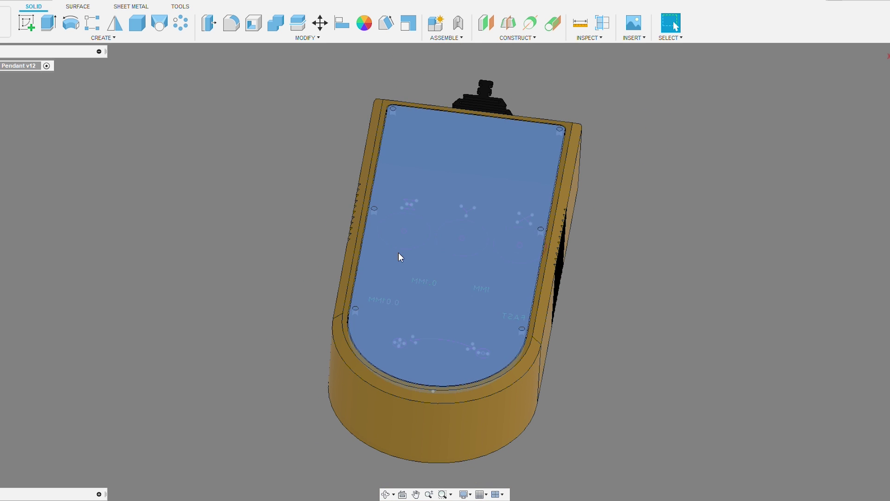
left_click(399, 254)
key("v")
middle_click_drag(628, 209, 407, 260, "shift")
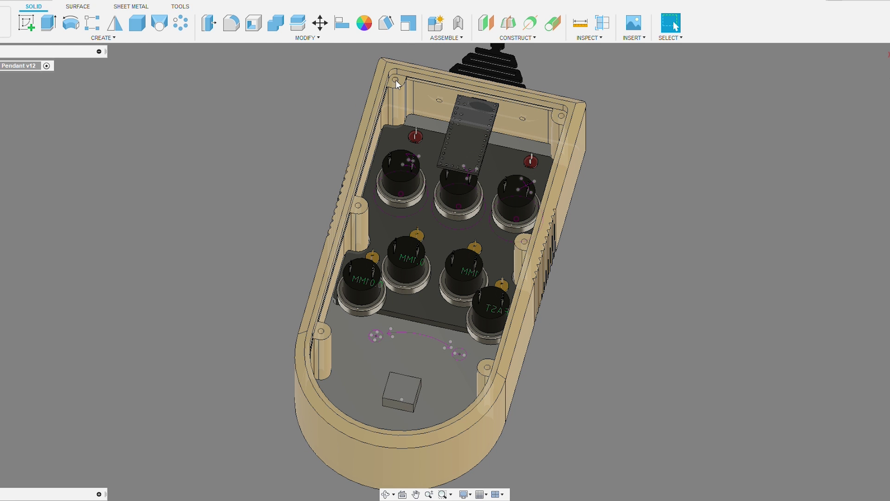
Orbit the pendant to its front panel with the X, Y, Z buttons, speed switches and jog wheel.
middle_click_drag(352, 112, 469, 117, "shift")
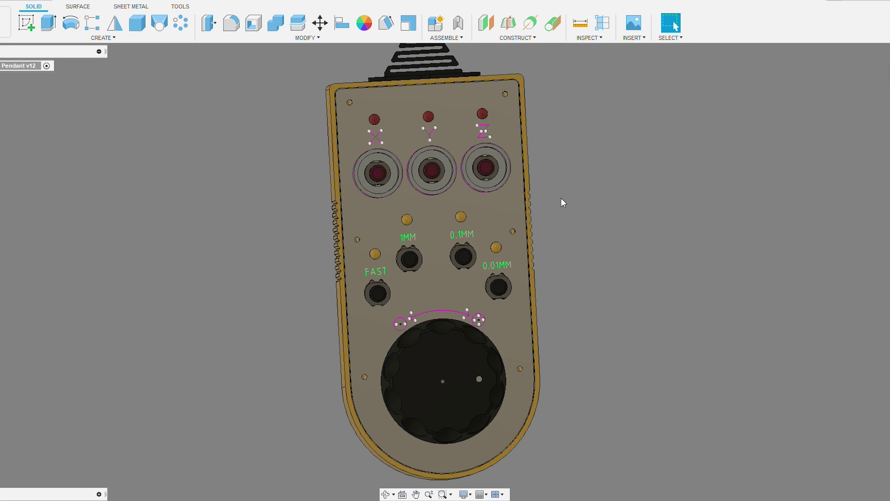
middle_click_drag(561, 198, 562, 199, "shift")
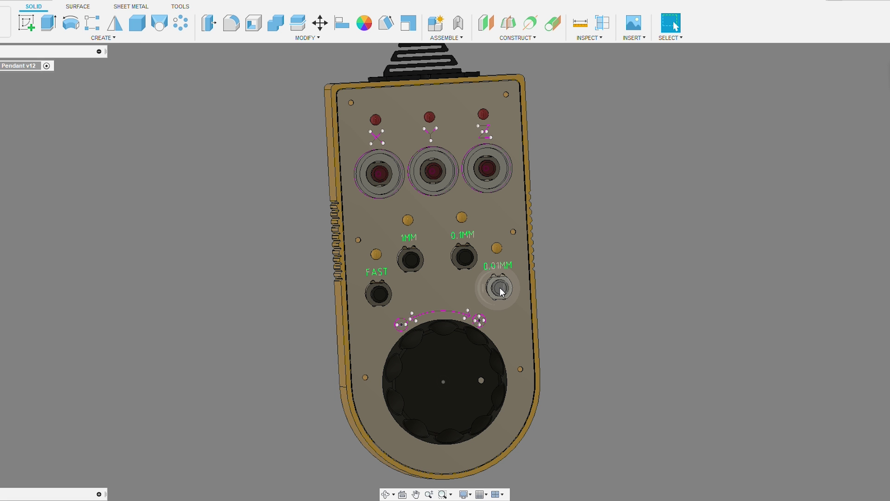
mouse_move(577, 297)
middle_mouse_down("shift")
mouse_move(600, 298)
mouse_move(579, 298)
mouse_move(583, 310)
middle_mouse_up("shift")
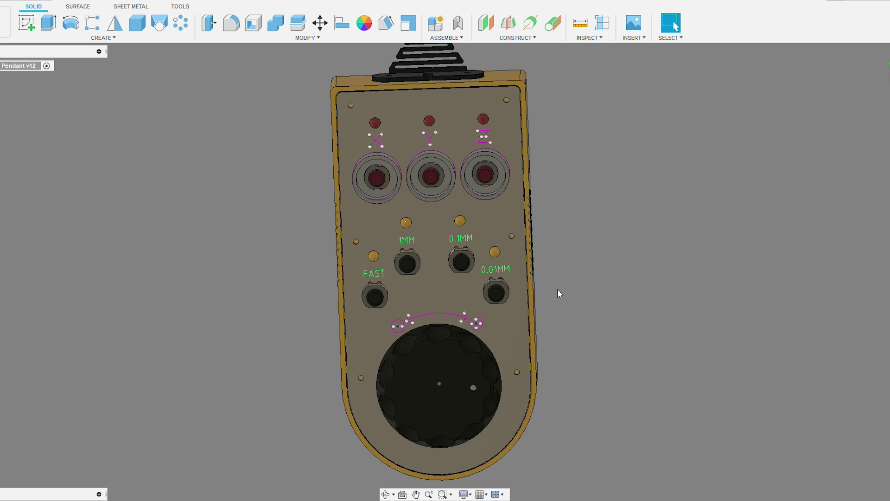
middle_click_drag(553, 310, 505, 254, "shift")
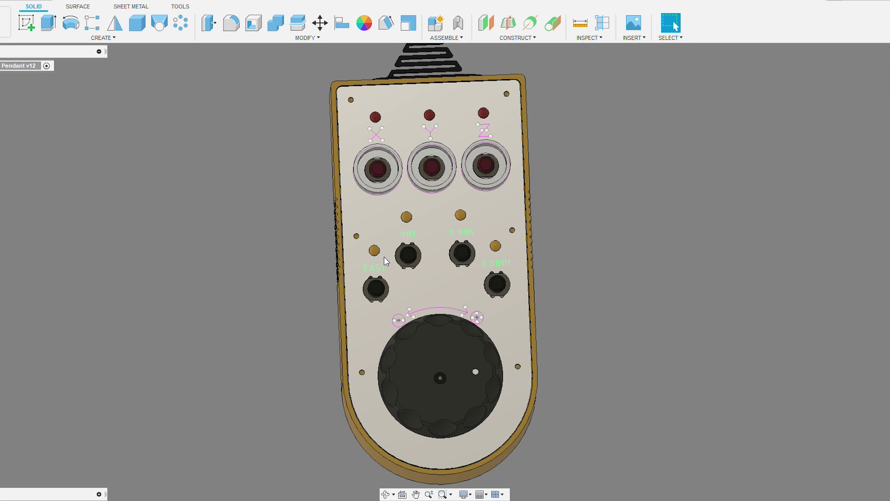
middle_click_drag(548, 307, 628, 304, "shift")
key("Escape")
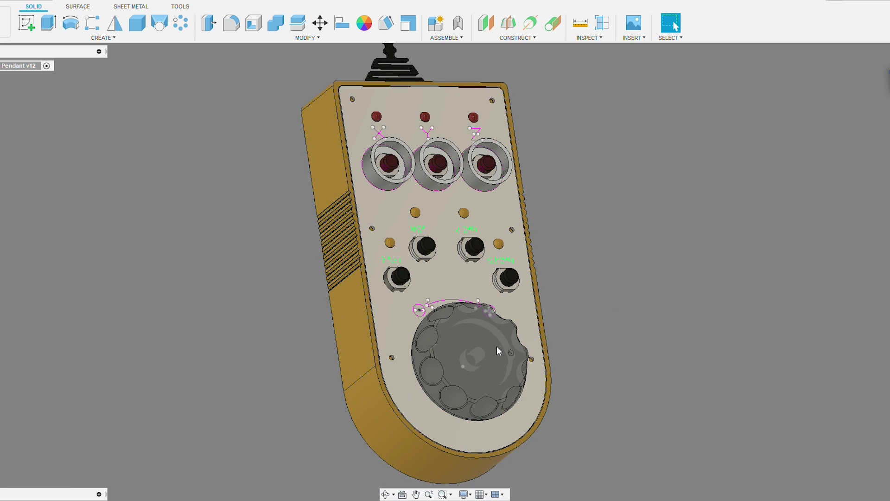
middle_click_drag(498, 352, 476, 355, "shift")
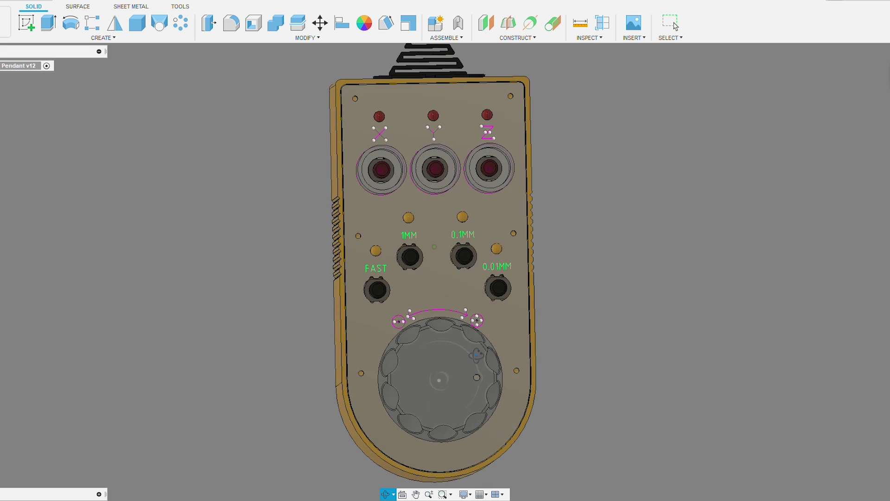
key("Escape")
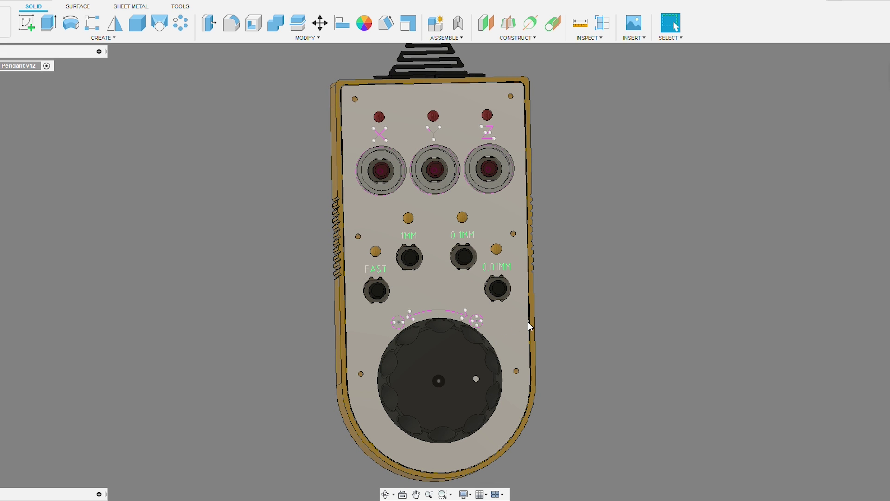
middle_click_drag(527, 298, 441, 276, "shift")
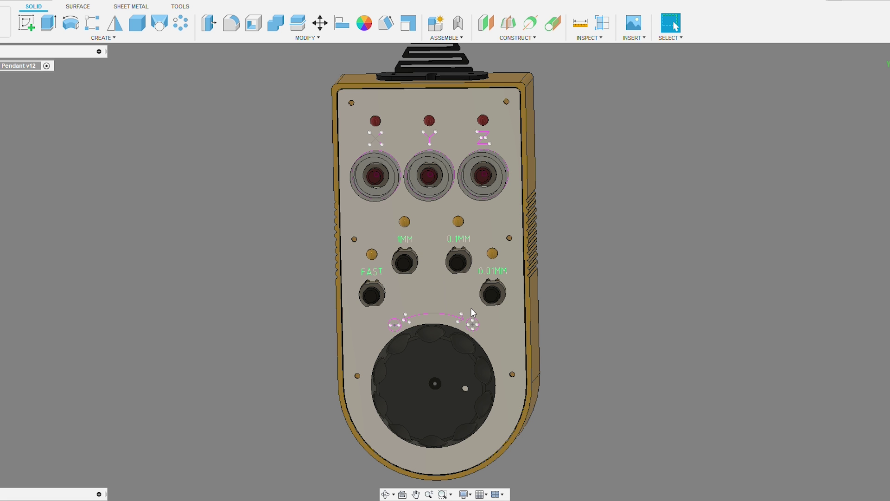
middle_click_drag(592, 336, 565, 302, "shift")
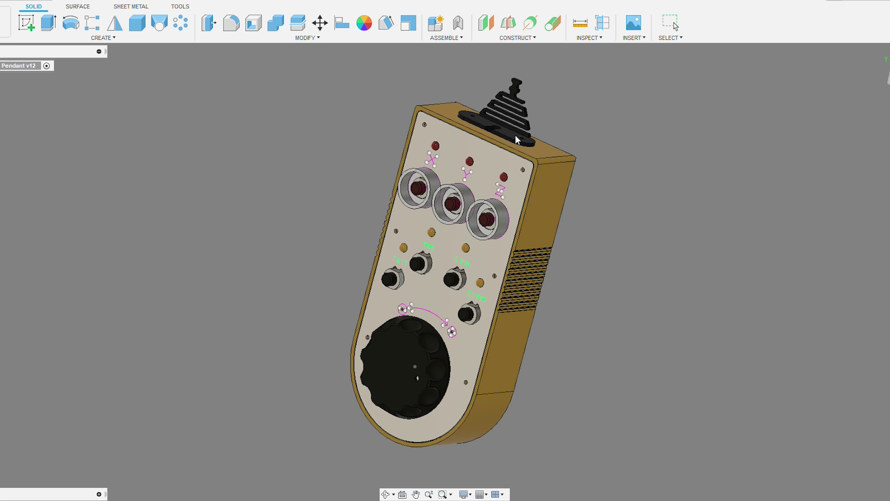
middle_click_drag(523, 140, 629, 199, "shift")
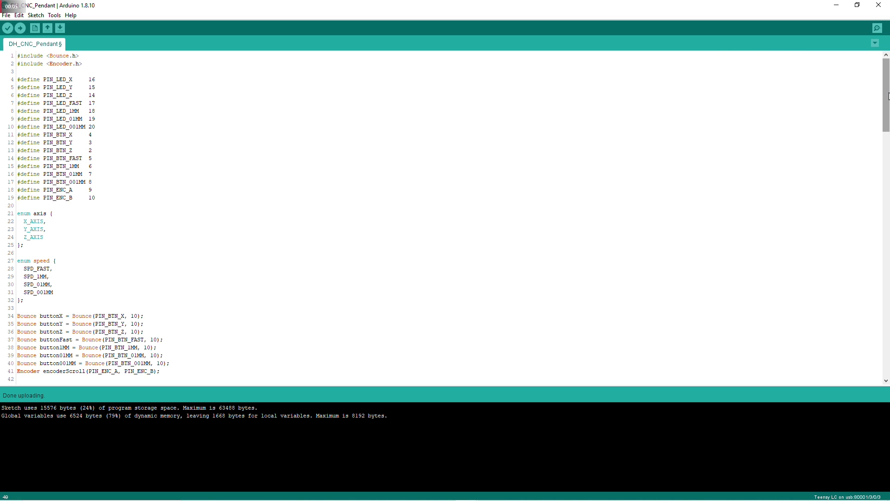
scroll(889, 103, "down", 1)
mouse_move(888, 99)
left_mouse_down()
mouse_move(885, 132)
mouse_move(876, 98)
left_mouse_up()
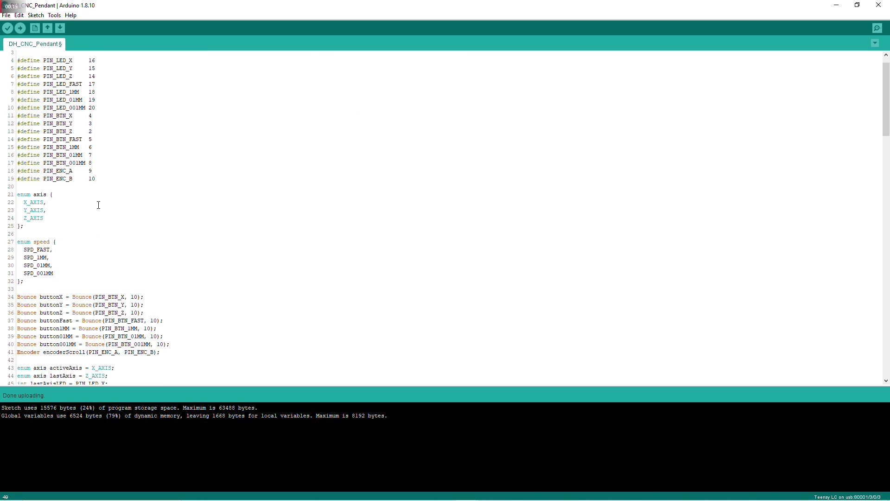
scroll(98, 205, "down", 5)
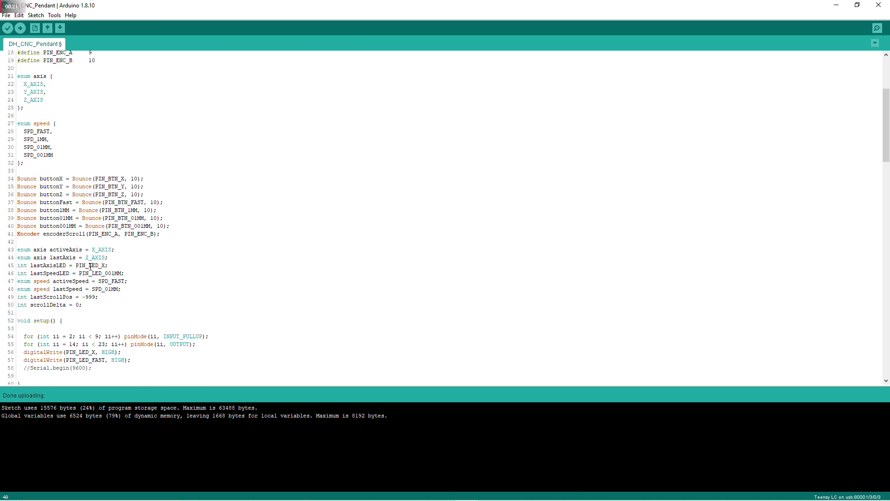
scroll(91, 267, "up", 1)
scroll(90, 266, "down", 1)
scroll(111, 241, "down", 1)
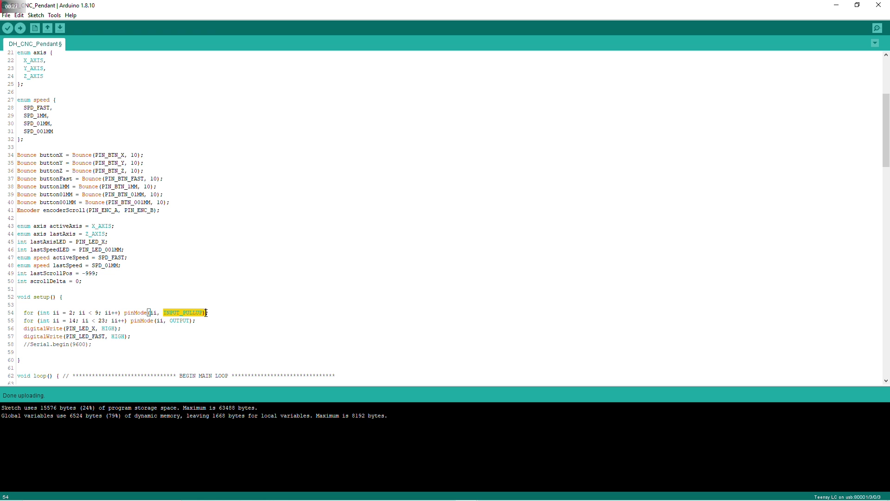
scroll(214, 308, "up", 1)
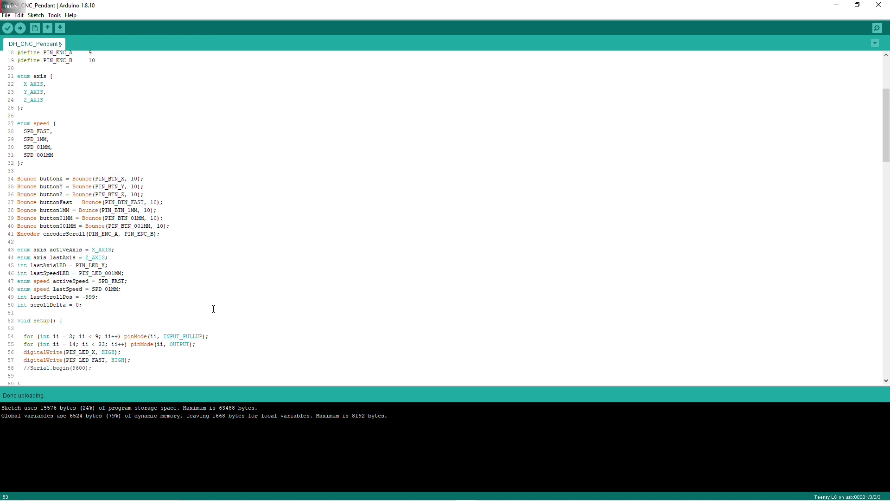
left_click_drag(174, 229, 20, 194)
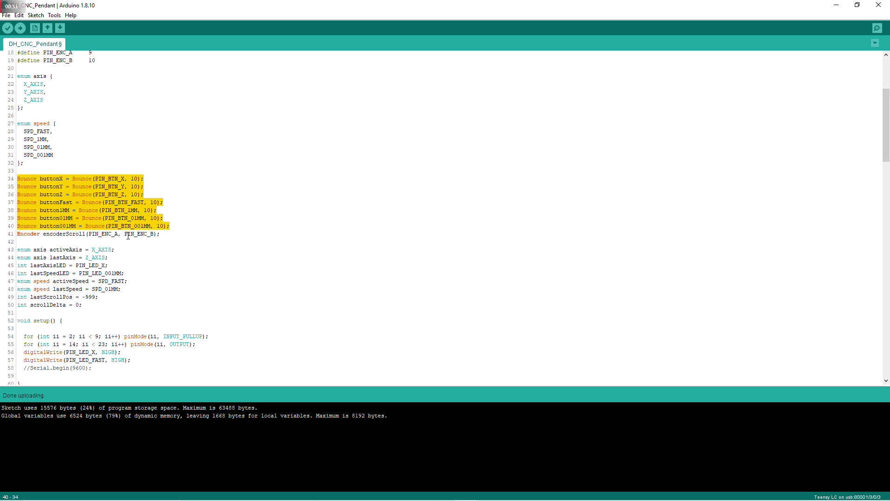
left_click(179, 227)
scroll(180, 226, "up", 1)
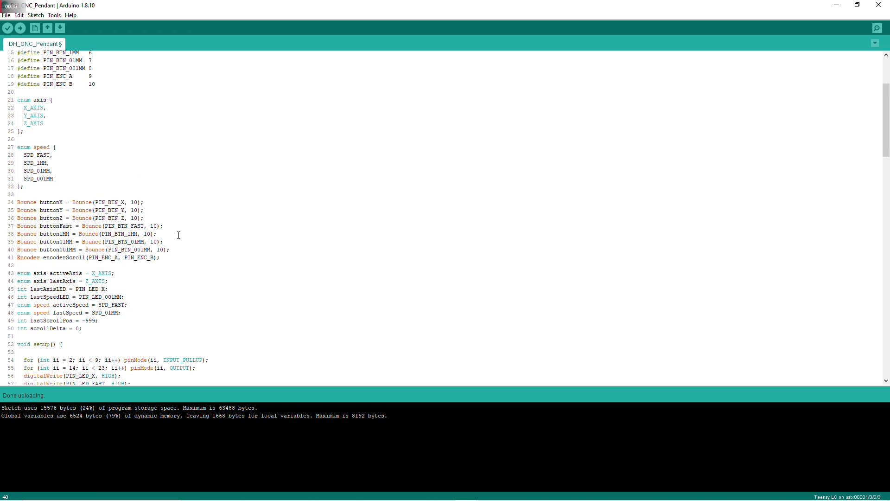
scroll(179, 235, "down", 1)
scroll(168, 226, "down", 1)
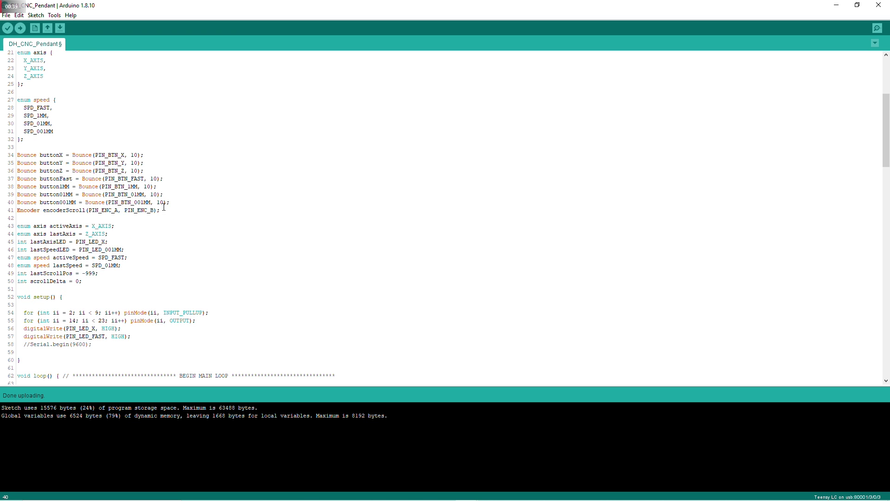
scroll(160, 187, "down", 1)
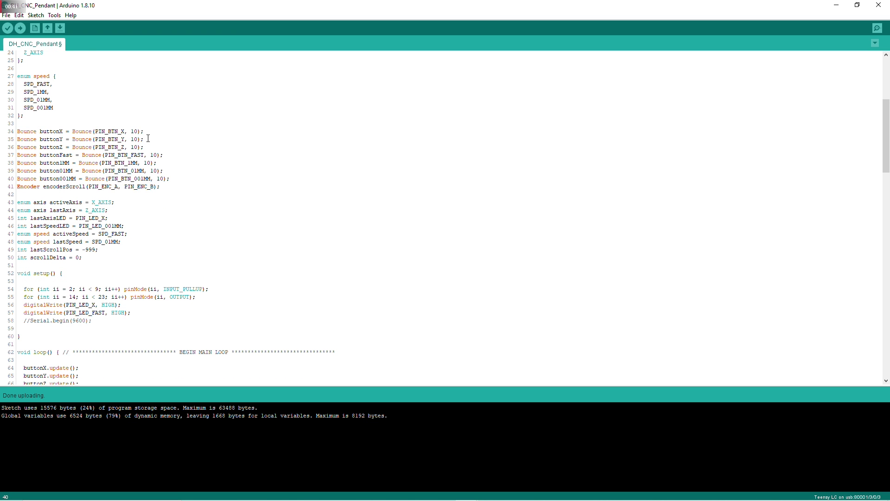
scroll(147, 147, "down", 3)
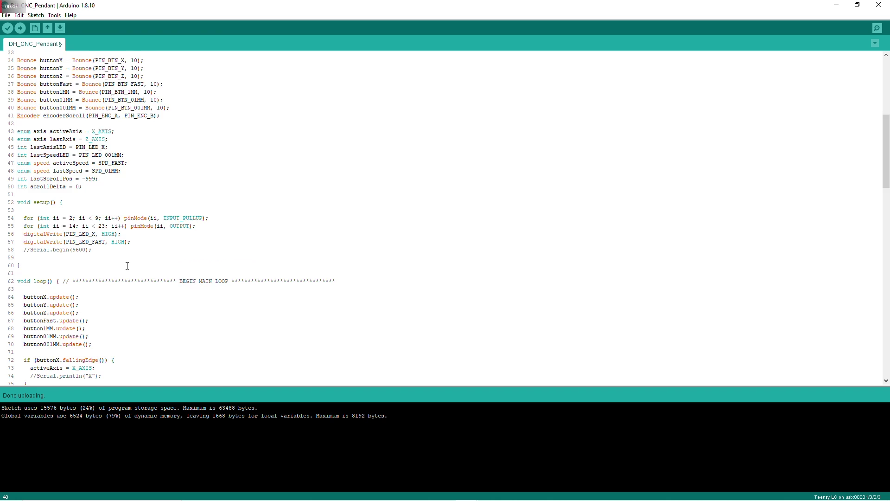
scroll(128, 265, "down", 12)
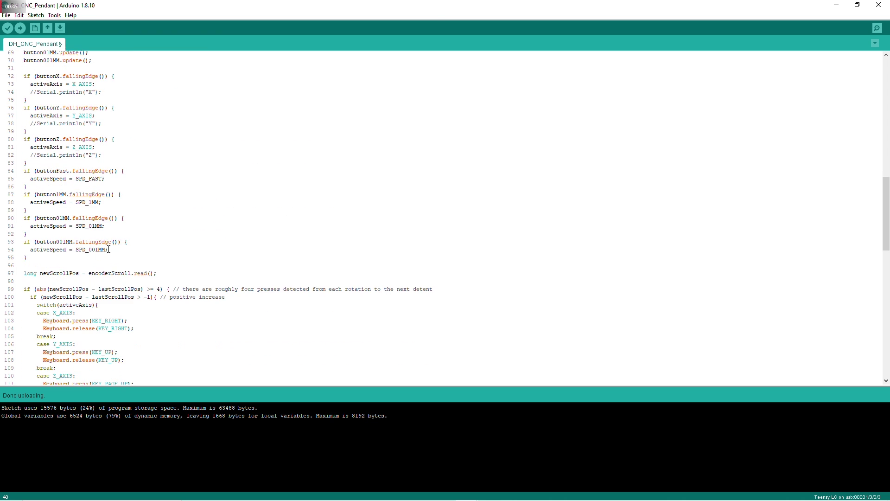
scroll(111, 234, "down", 6)
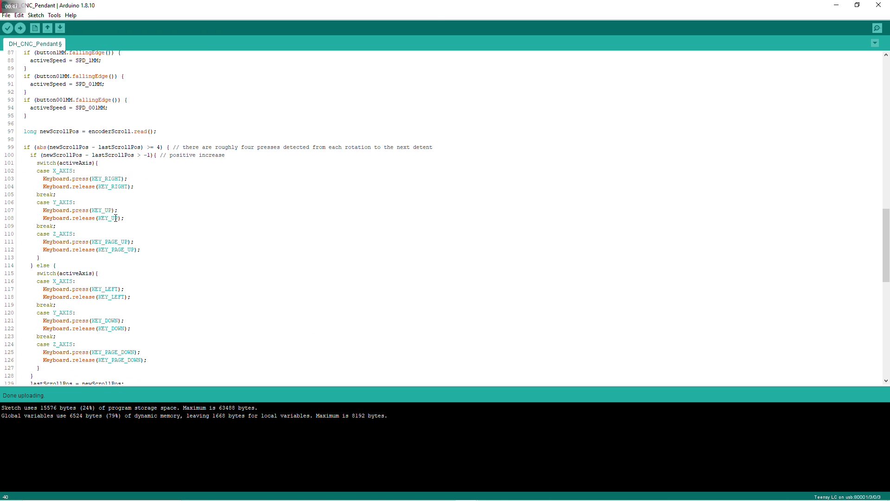
scroll(120, 195, "down", 3)
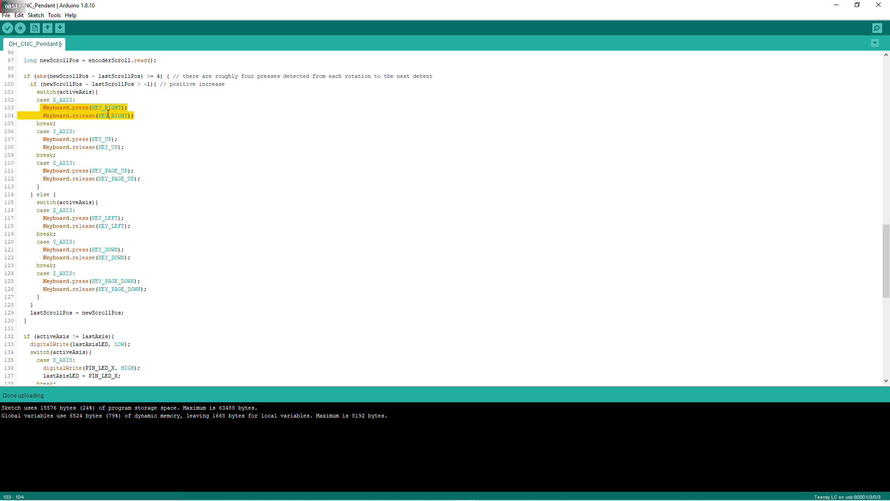
Deselect the KEY_RIGHT lines and show the board list with Teensy LC chosen.
left_click(97, 128)
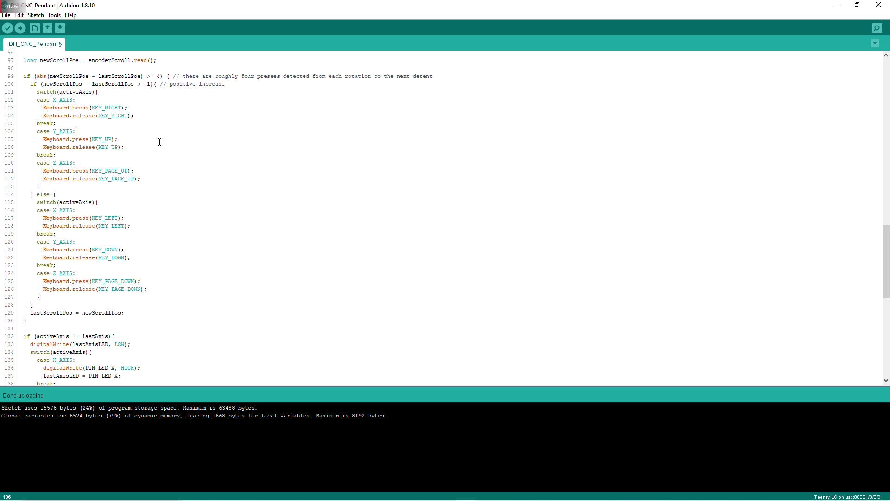
left_click(54, 15)
mouse_move(126, 106)
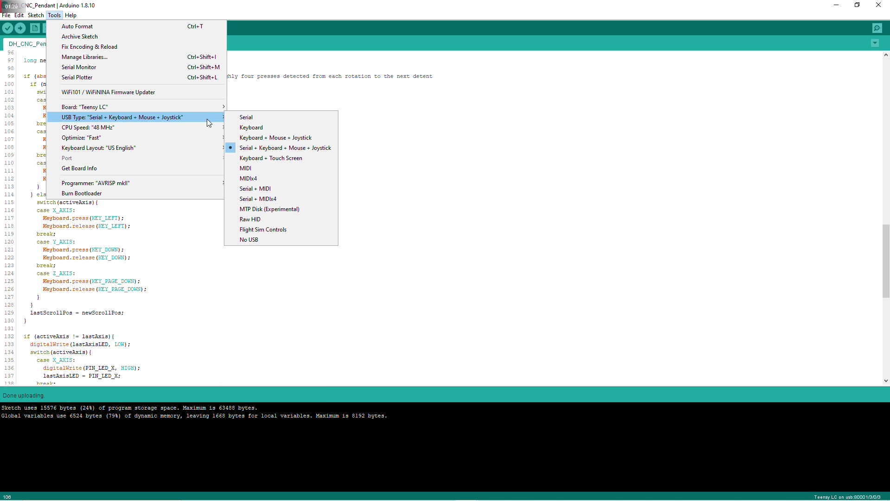
Check the USB Type keyboard options, then scroll through the axis and jog-speed sketch code.
mouse_move(209, 118)
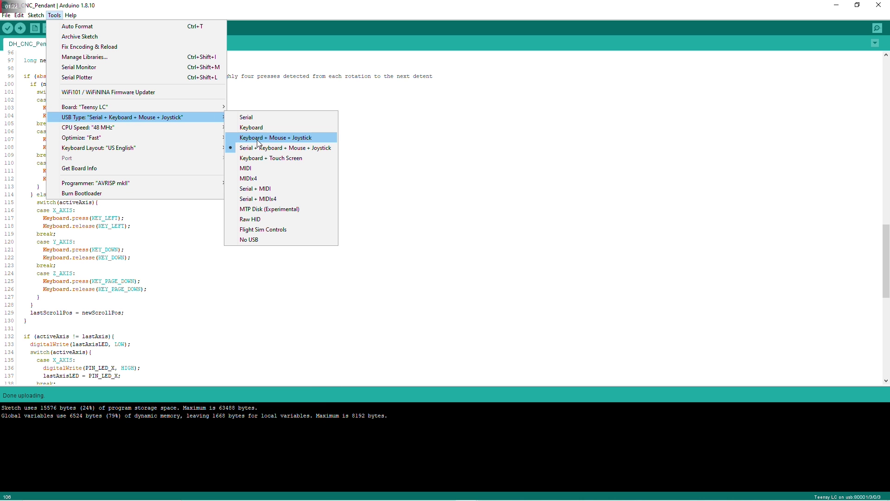
left_click(381, 160)
scroll(171, 150, "down", 8)
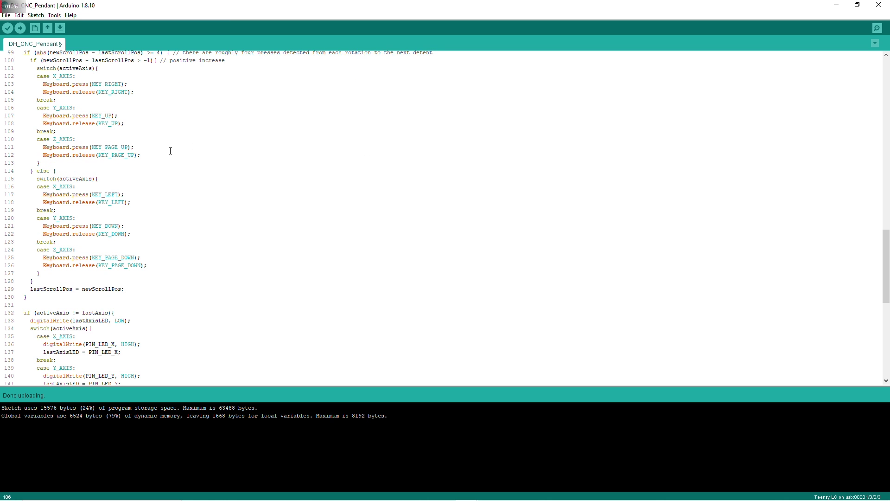
scroll(170, 150, "down", 7)
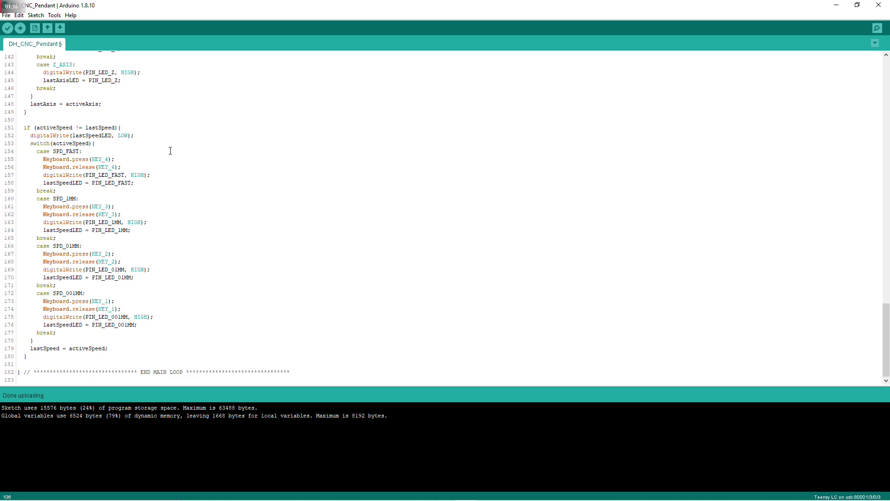
scroll(170, 151, "up", 6)
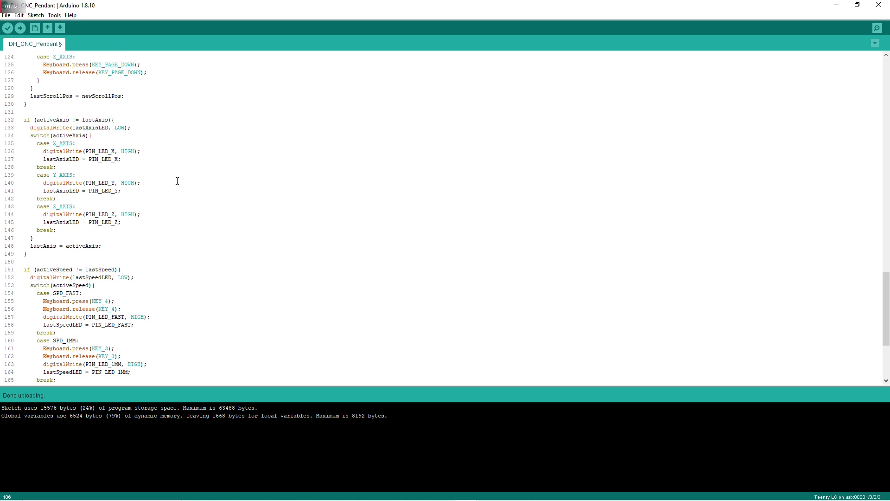
scroll(177, 181, "up", 11)
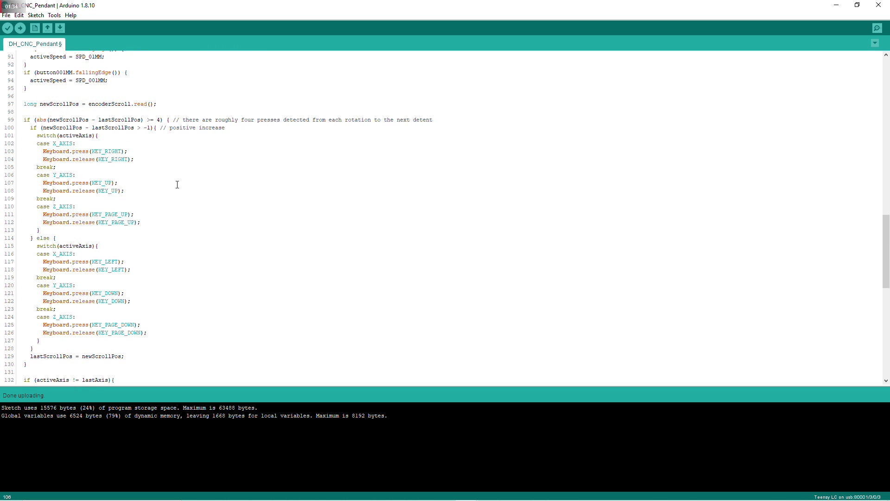
scroll(177, 184, "up", 5)
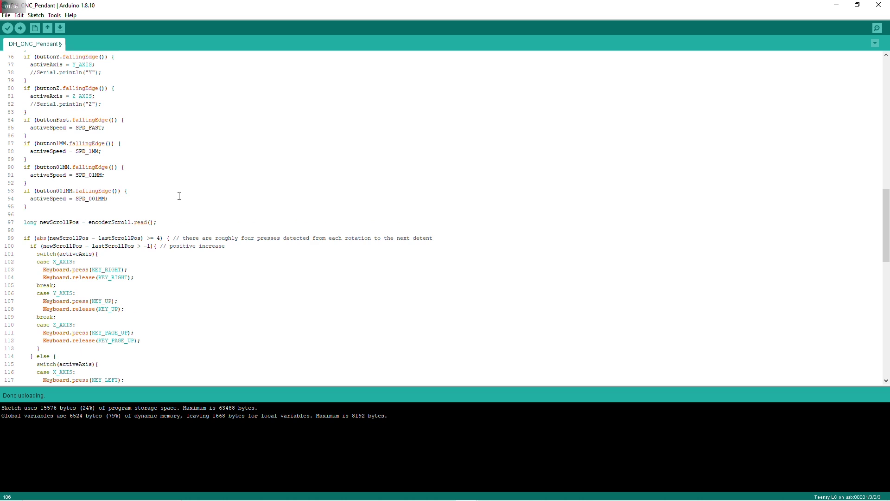